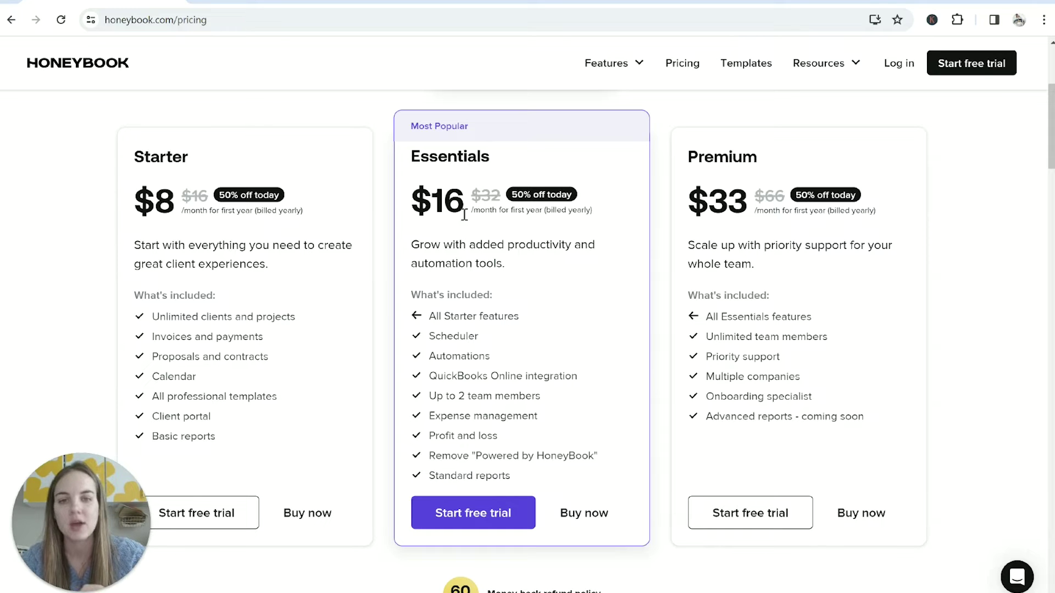
# Highlight the $32 Essentials price, Scheduler and Automations, and Standard reports features
pyautogui.moveTo(474, 197); pyautogui.dragTo(503, 198)
pyautogui.click(504, 237)
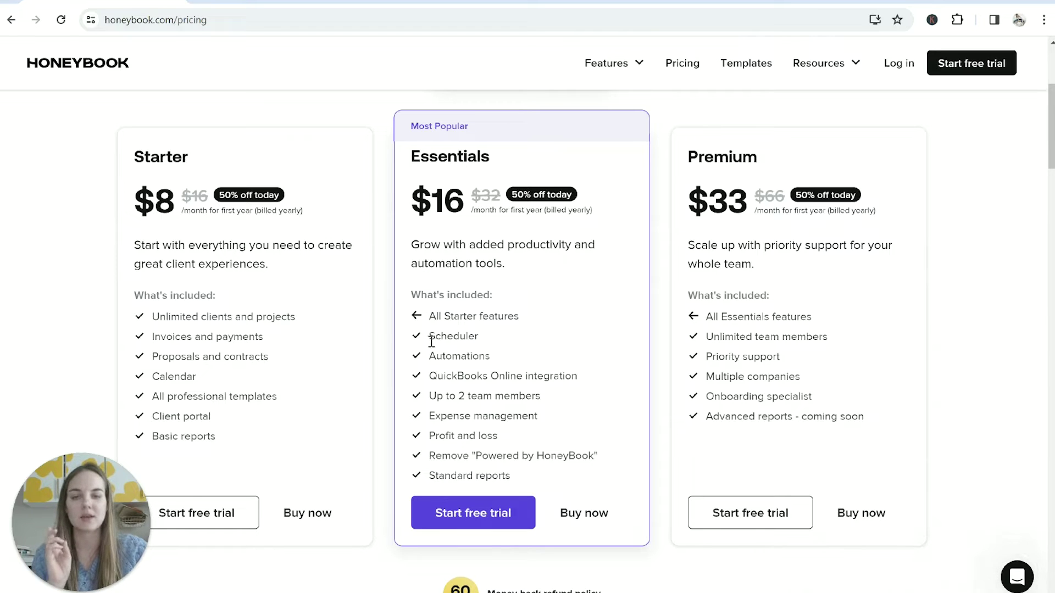
pyautogui.moveTo(432, 342); pyautogui.dragTo(491, 356)
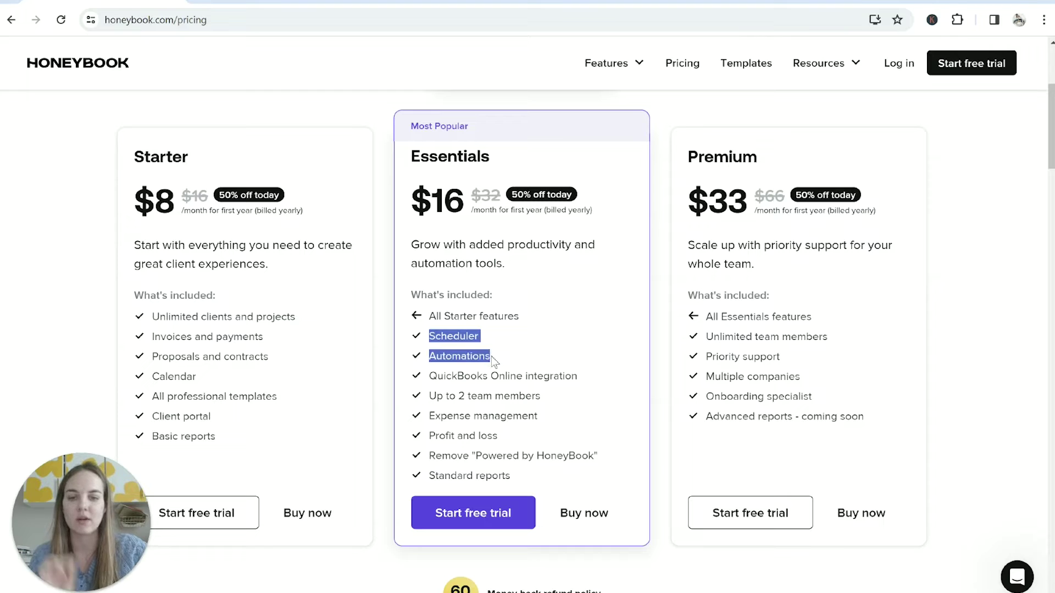
pyautogui.click(592, 383)
pyautogui.moveTo(543, 476); pyautogui.dragTo(430, 476)
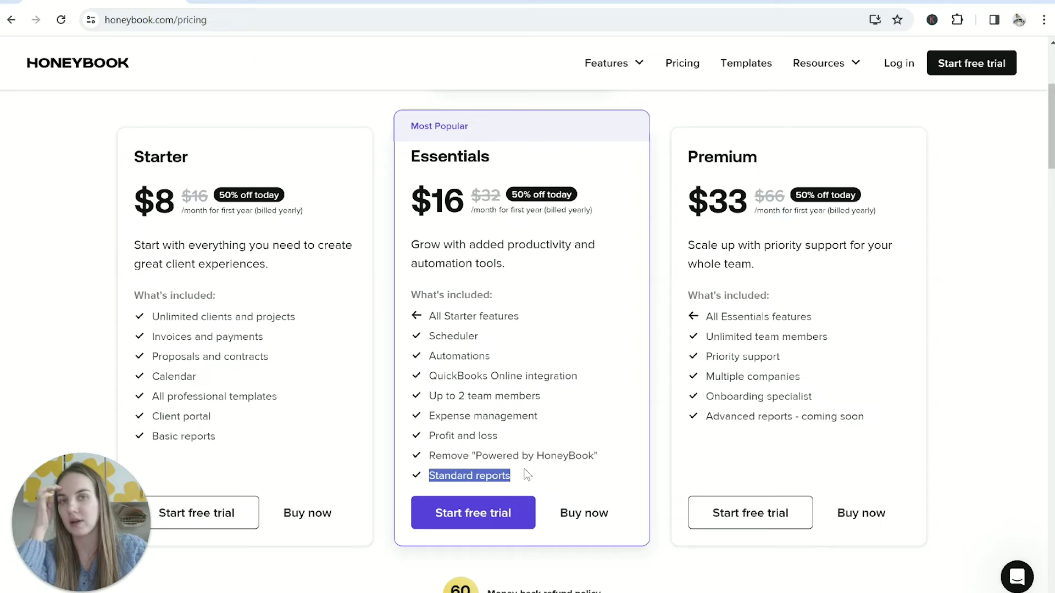
pyautogui.click(552, 492)
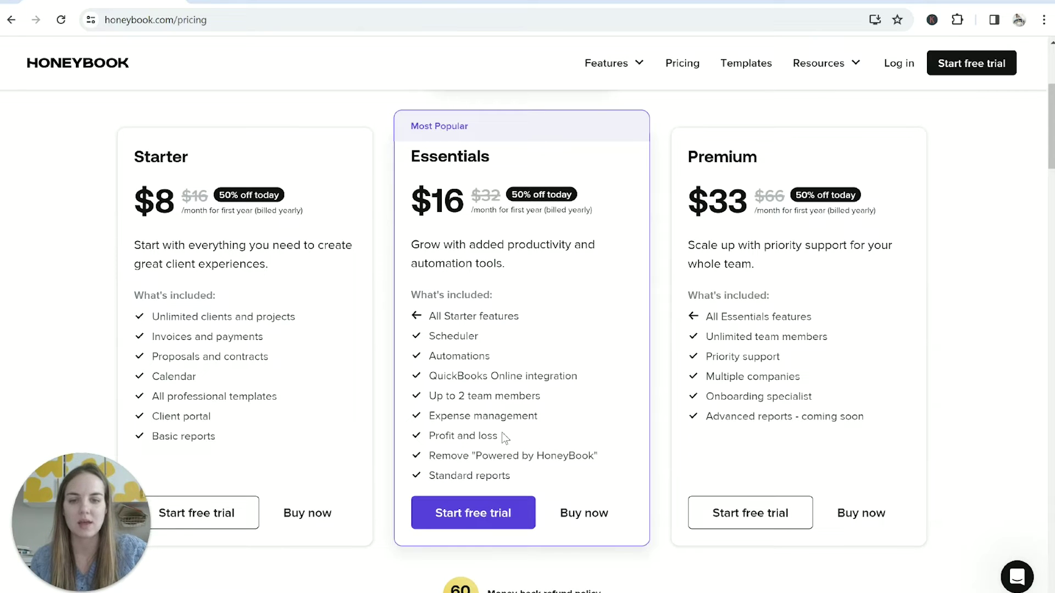
# Highlight the Profit and loss and QuickBooks Online integration features in the Essentials plan
pyautogui.moveTo(502, 433); pyautogui.dragTo(428, 438)
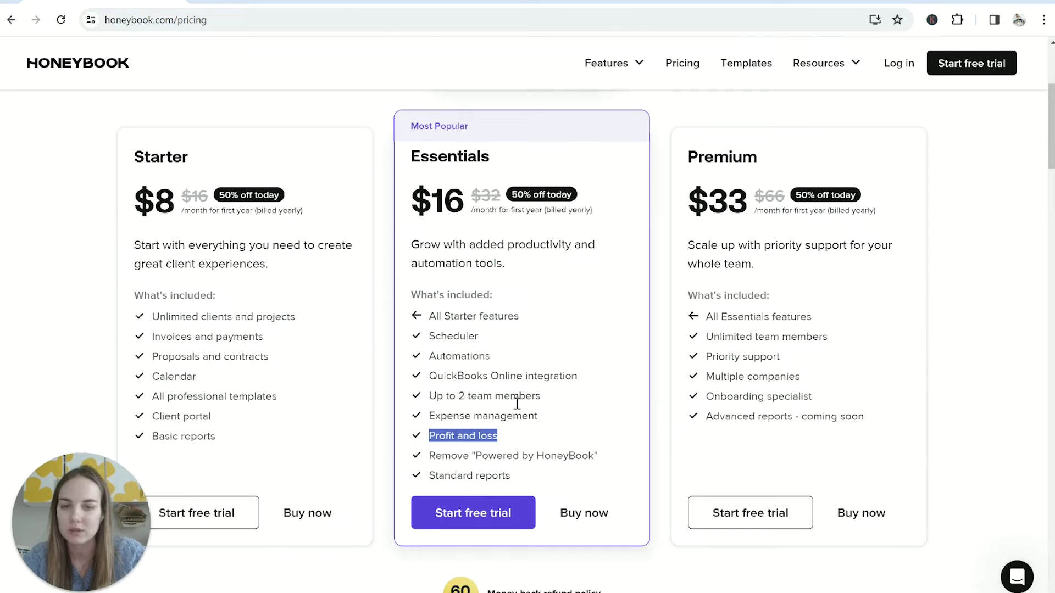
pyautogui.moveTo(582, 377); pyautogui.dragTo(432, 385)
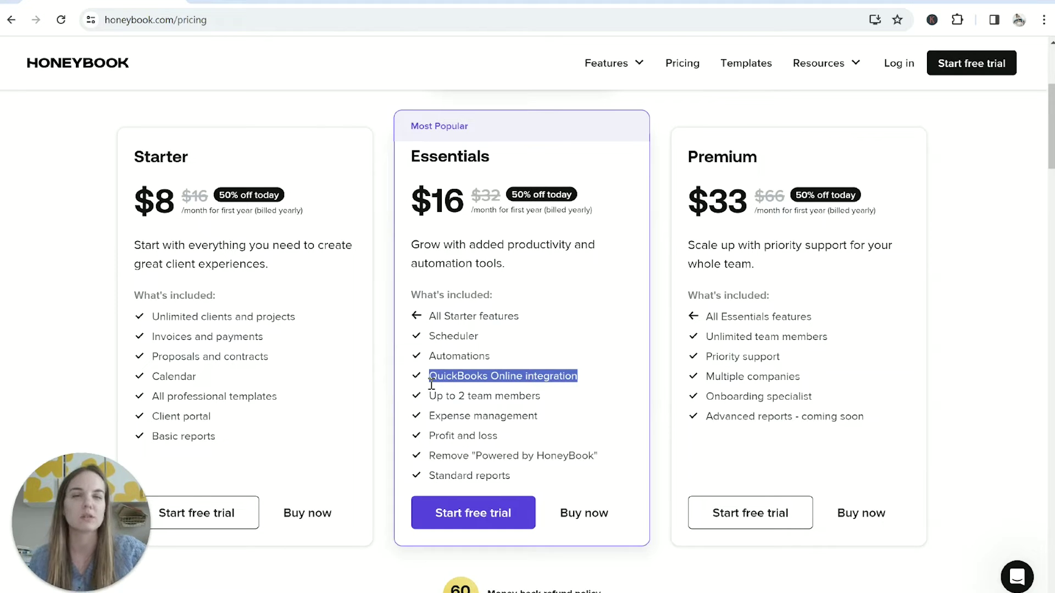
pyautogui.click(570, 371)
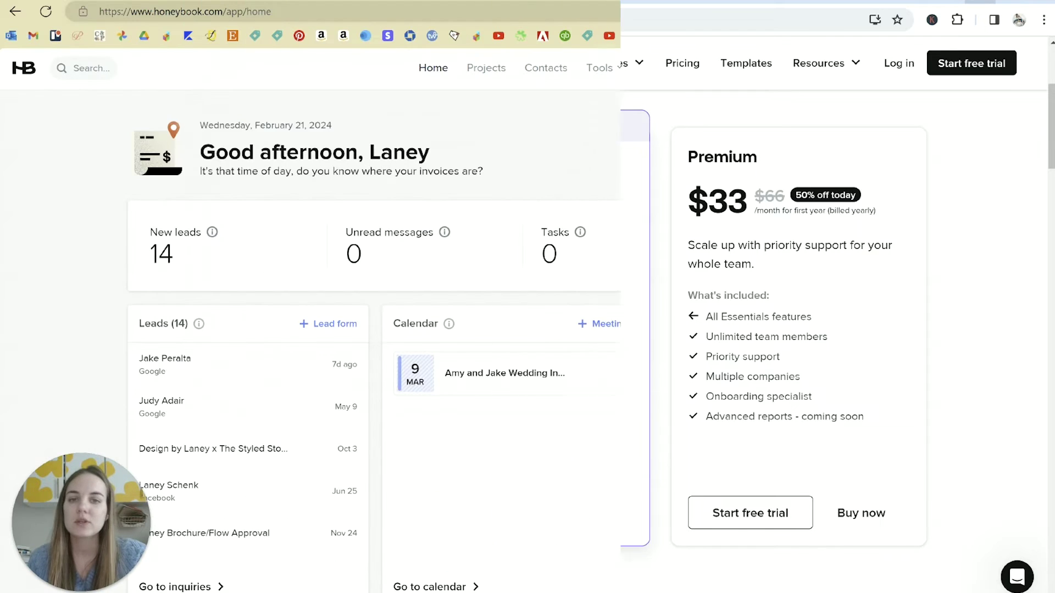
# Open Tools > Reports and bring up the Download Reports options
pyautogui.click(606, 74)
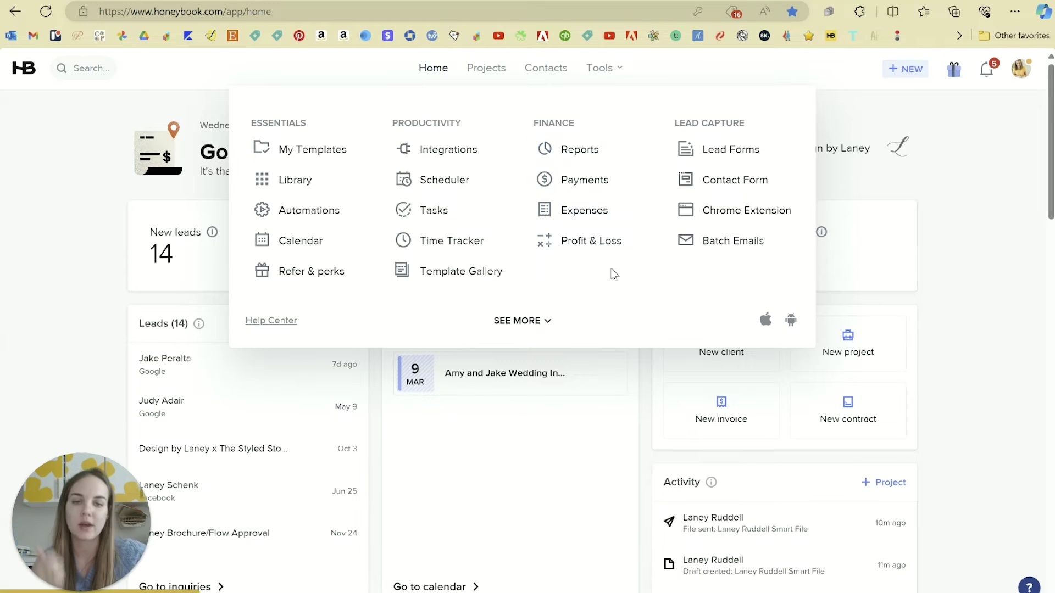
pyautogui.click(580, 151)
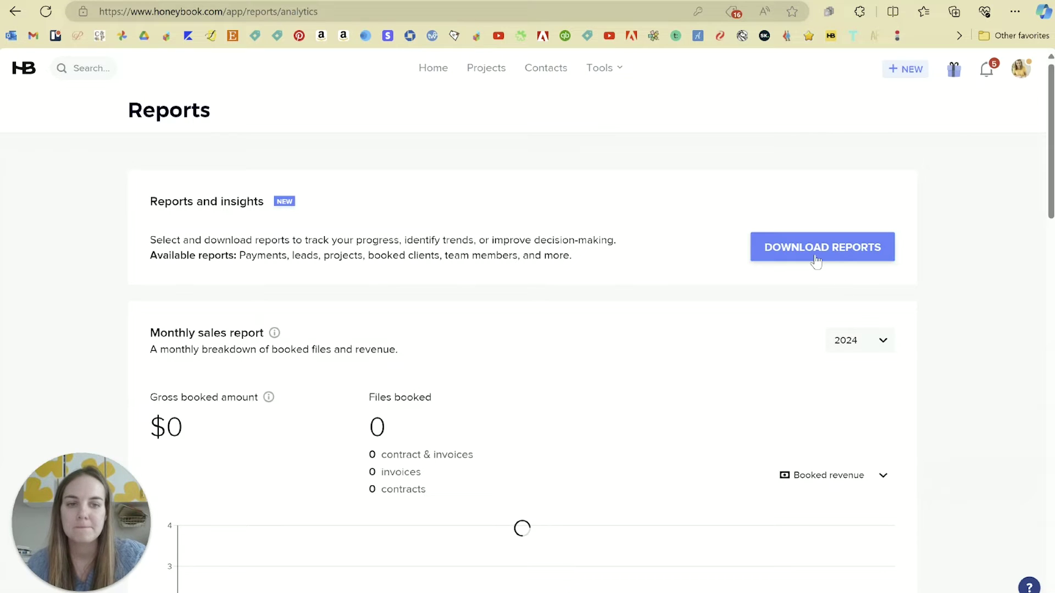
pyautogui.click(800, 249)
# Scroll through the available report types, then close the download dialog
pyautogui.moveTo(702, 207); pyautogui.dragTo(680, 376)
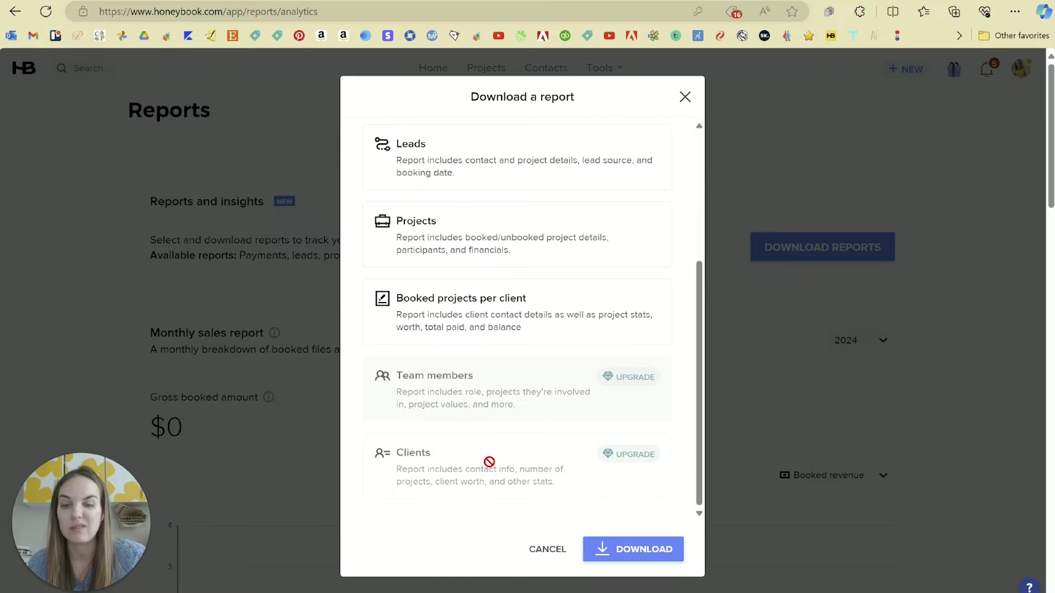
pyautogui.scroll(1, 488, 462)
pyautogui.scroll(-1, 489, 464)
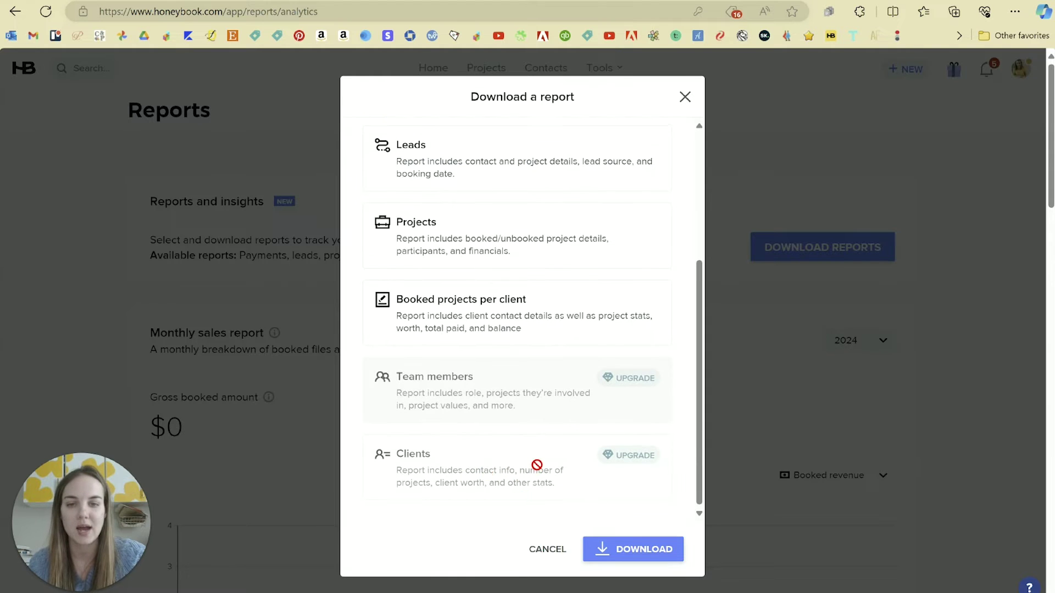
pyautogui.scroll(4, 537, 465)
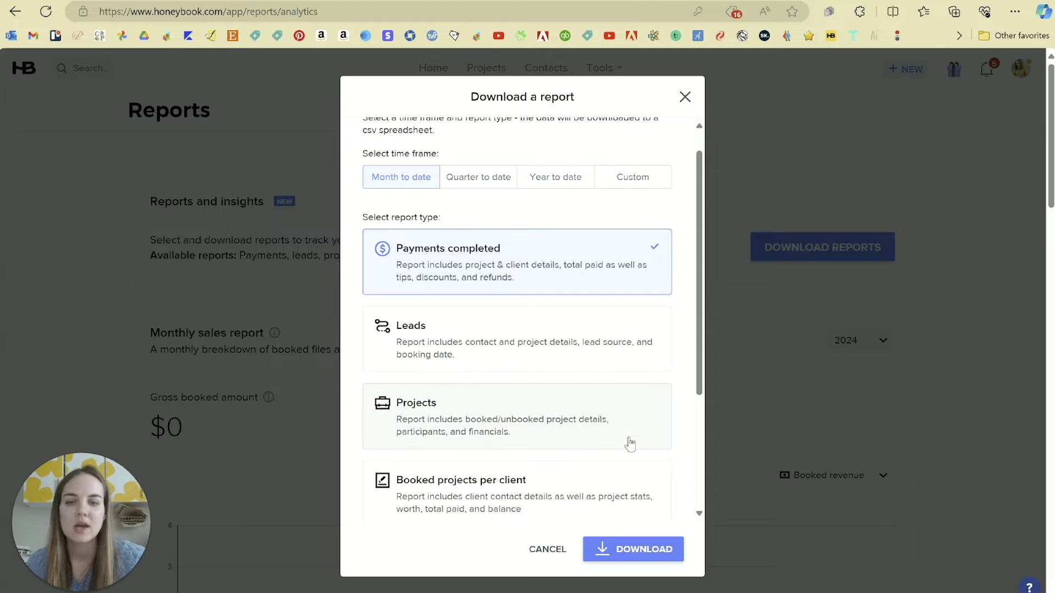
pyautogui.scroll(-2, 594, 245)
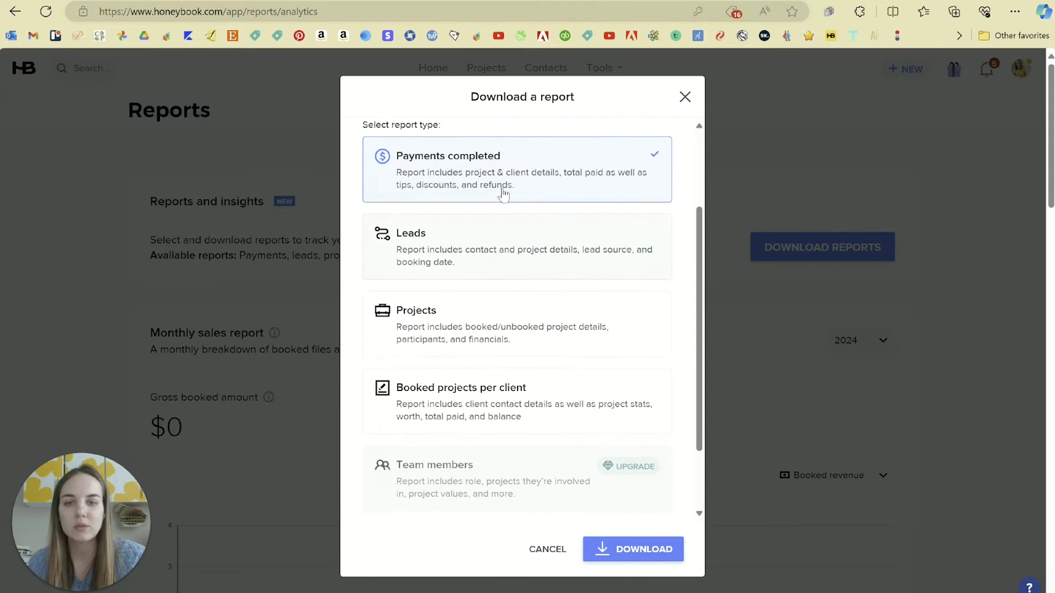
pyautogui.click(685, 98)
# Scroll past Monthly sales and the booking rate figures down to the lead generation by source chart
pyautogui.scroll(-3, 619, 242)
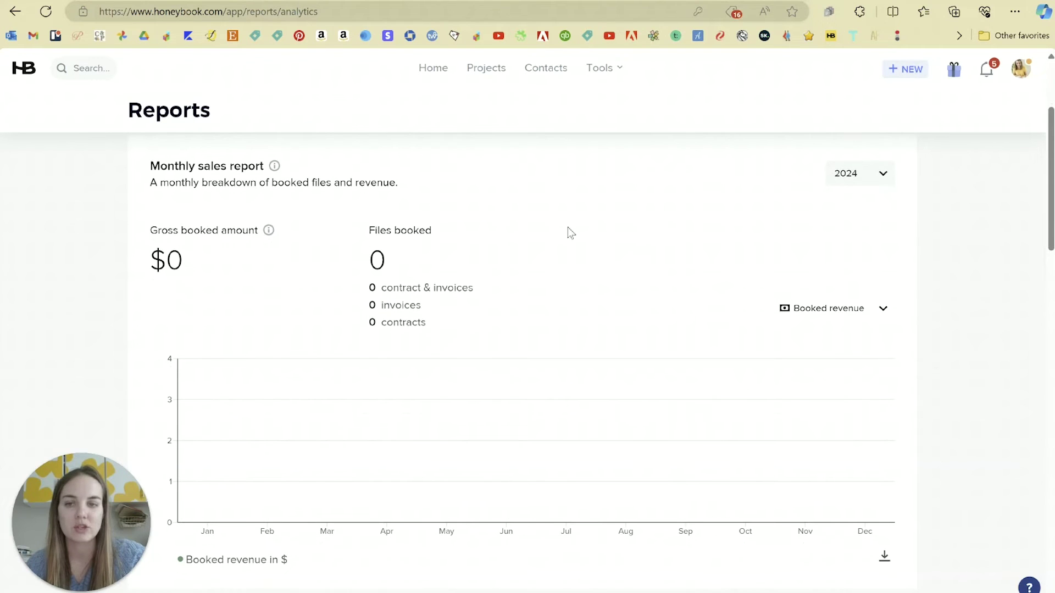
pyautogui.scroll(-1, 621, 373)
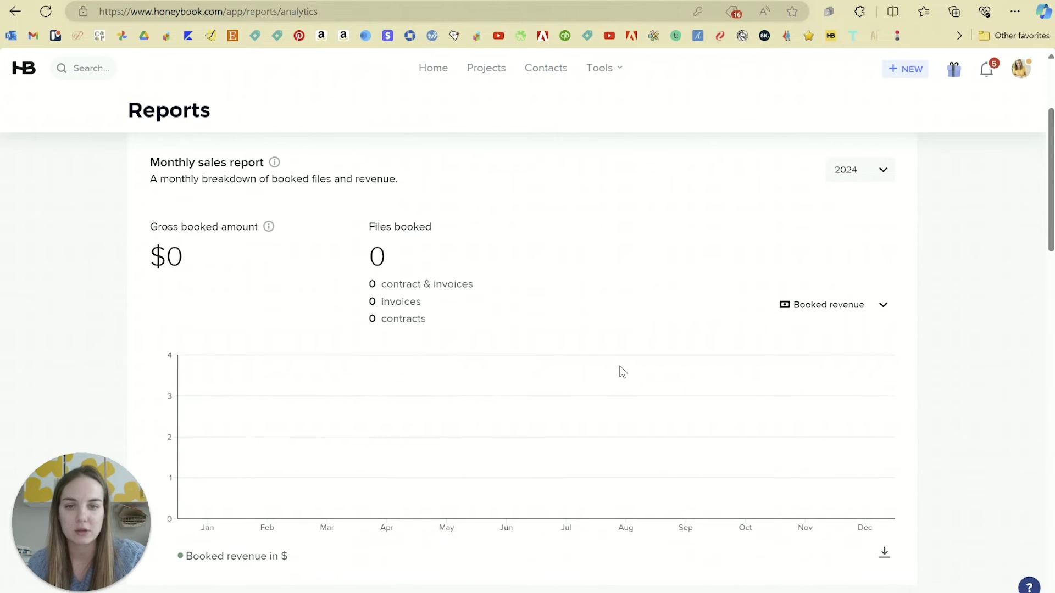
pyautogui.scroll(-8, 619, 364)
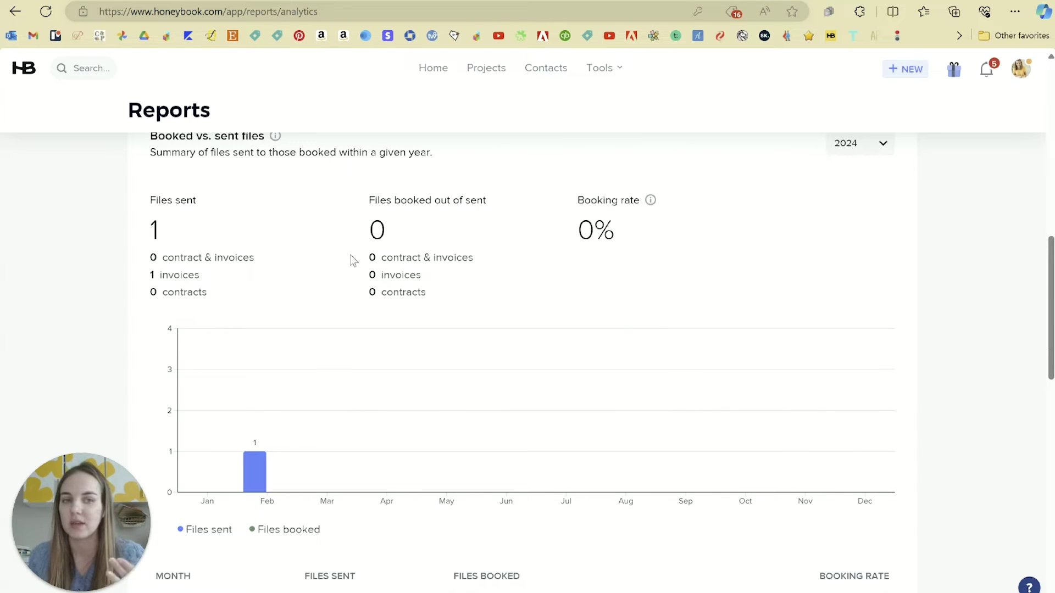
pyautogui.moveTo(642, 247); pyautogui.dragTo(568, 198)
pyautogui.click(590, 286)
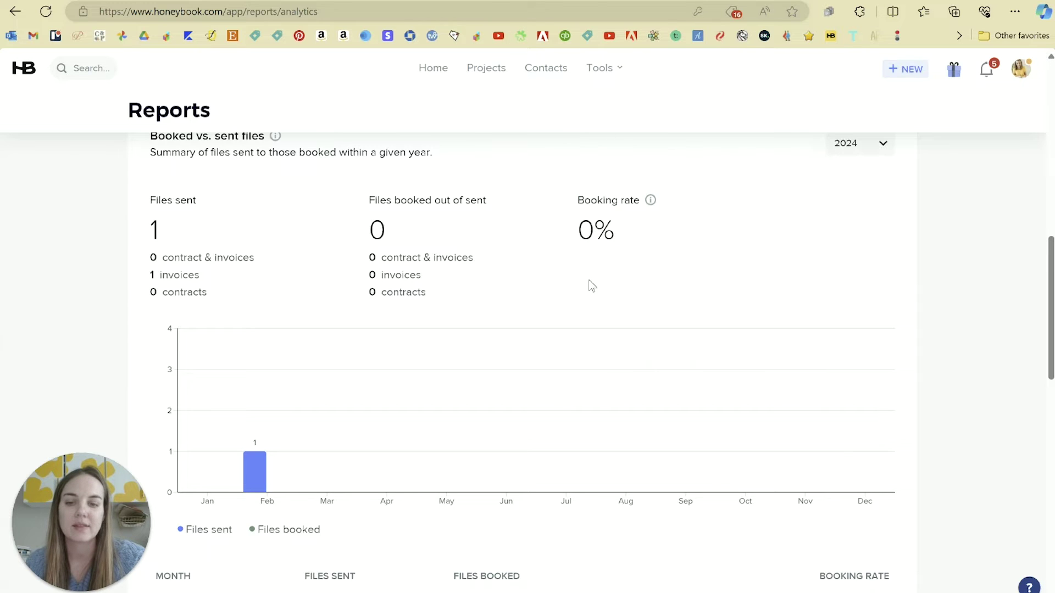
pyautogui.scroll(-3, 591, 285)
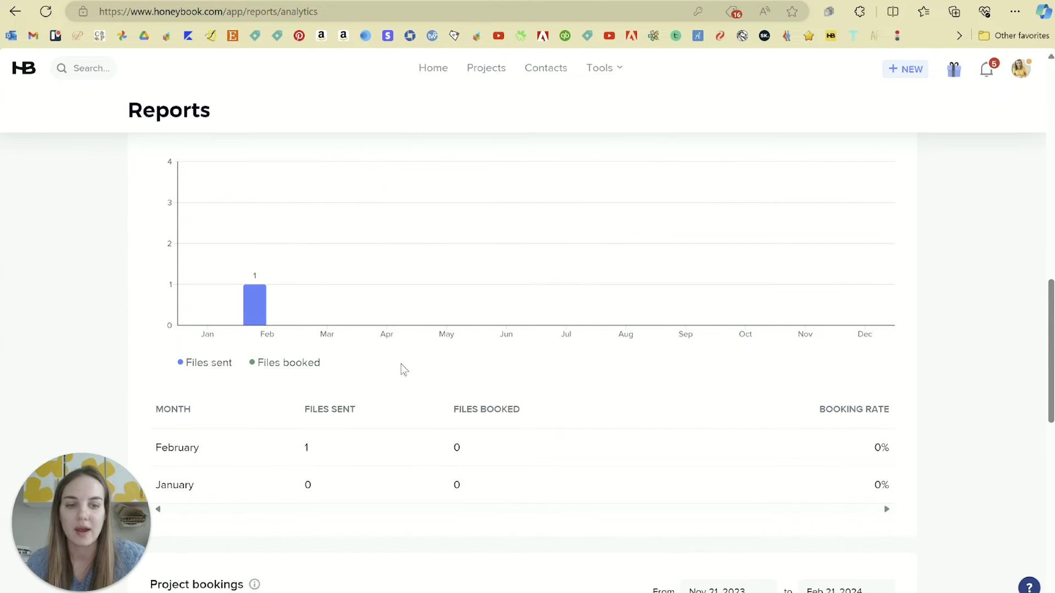
pyautogui.scroll(-7, 634, 340)
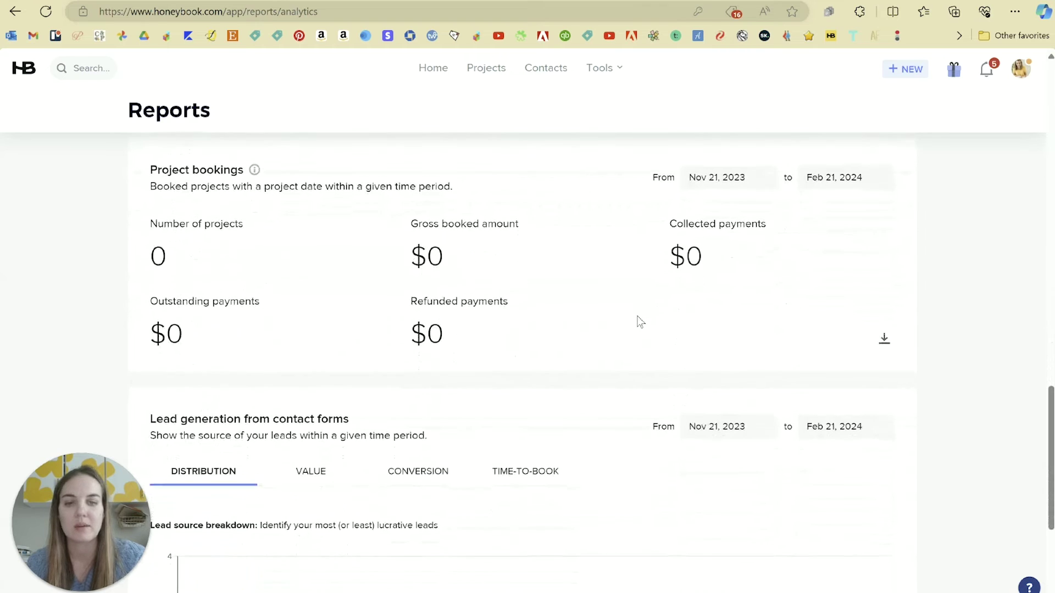
pyautogui.scroll(-4, 639, 322)
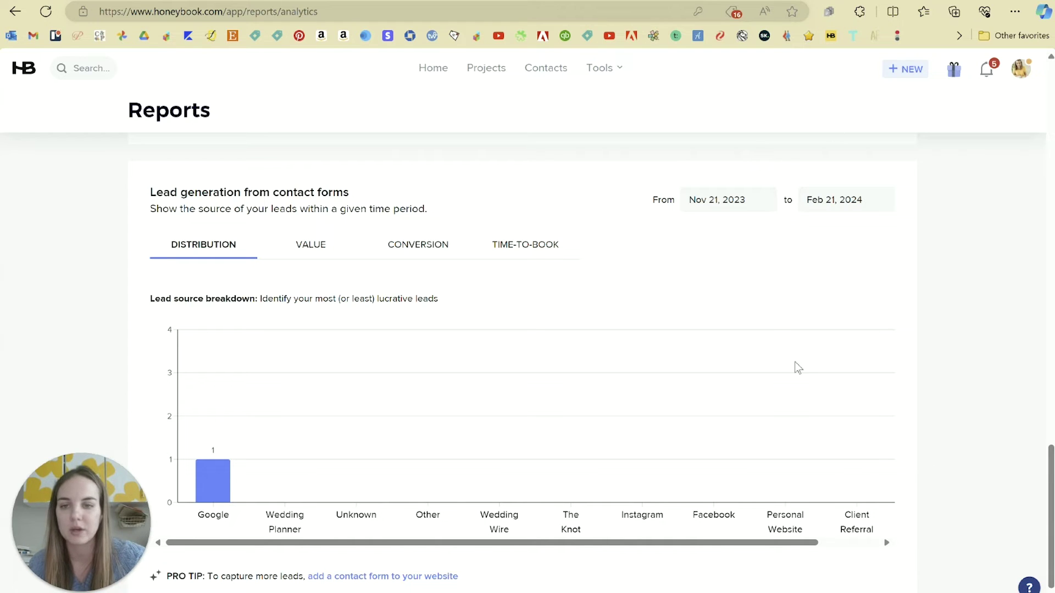
# View average revenue, booked percentage, conversion time, then distribution per lead source
pyautogui.click(337, 248)
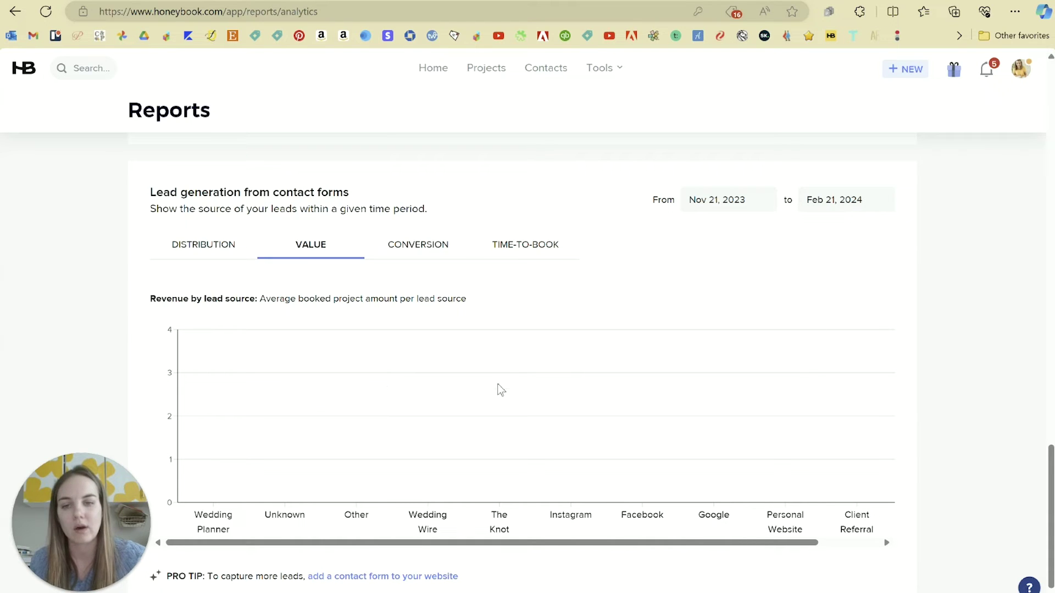
pyautogui.click(437, 255)
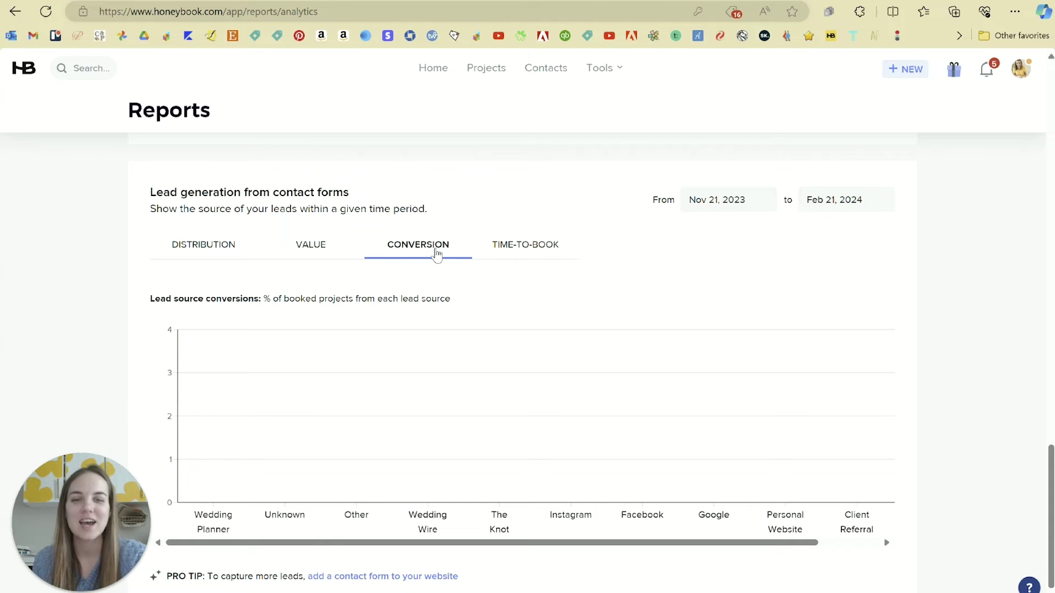
pyautogui.click(543, 245)
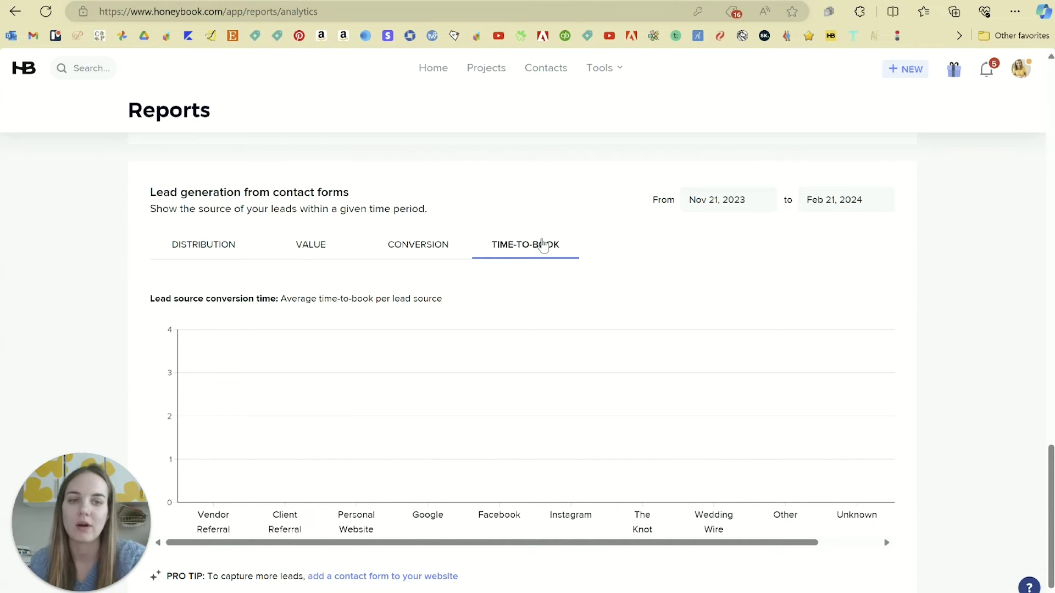
pyautogui.click(193, 250)
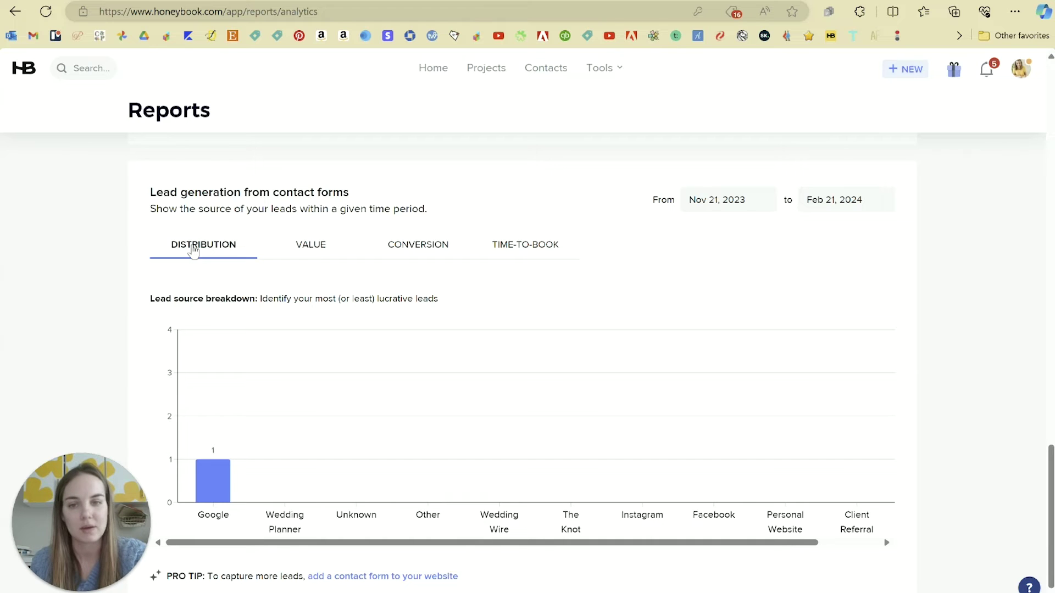
# Open and close the From date calendar unchanged, then return to the top of Reports
pyautogui.click(745, 204)
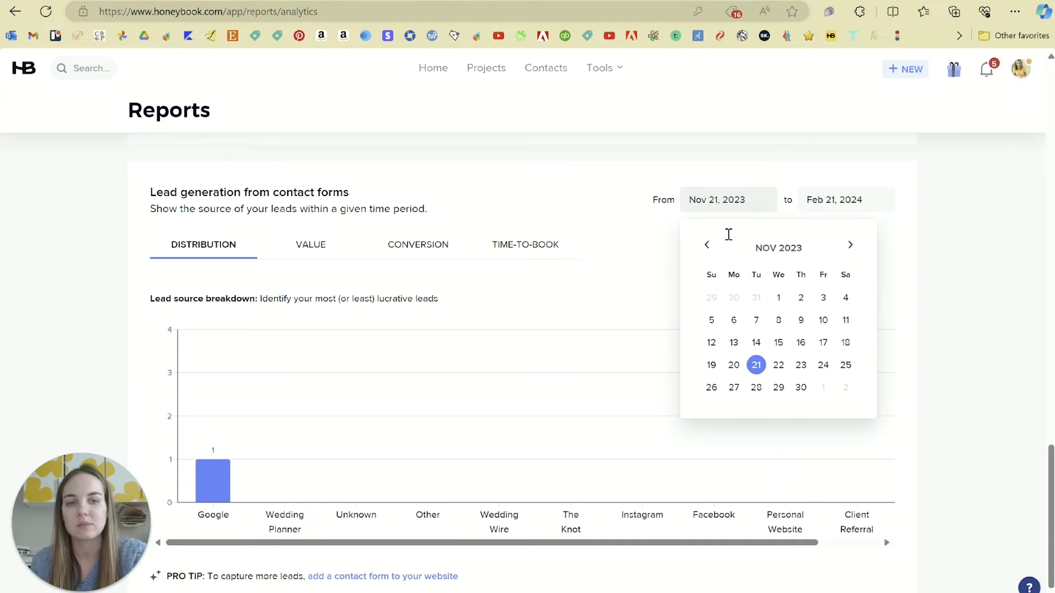
pyautogui.click(638, 295)
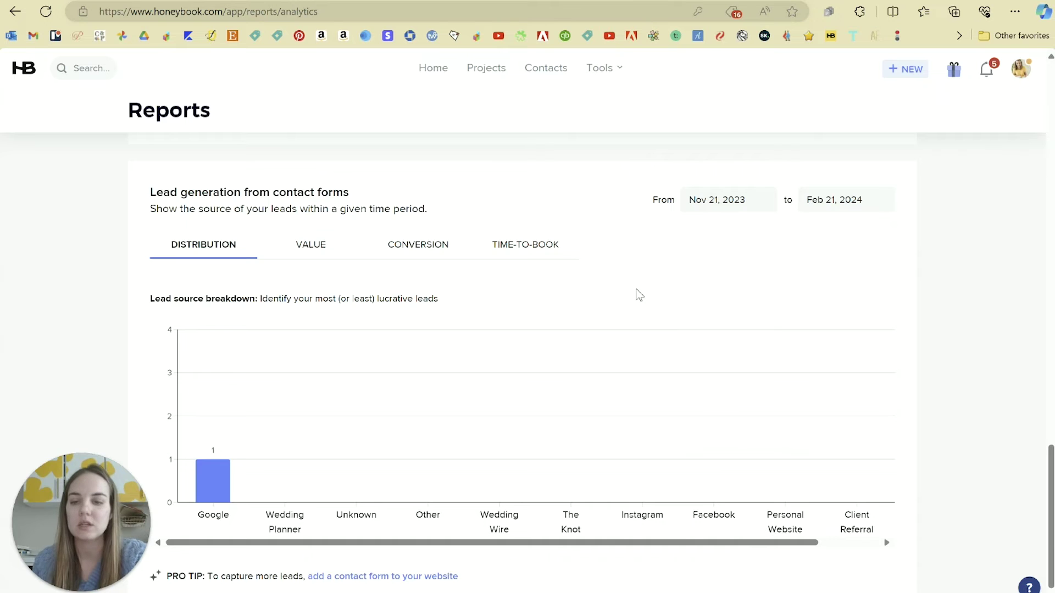
pyautogui.scroll(10, 639, 295)
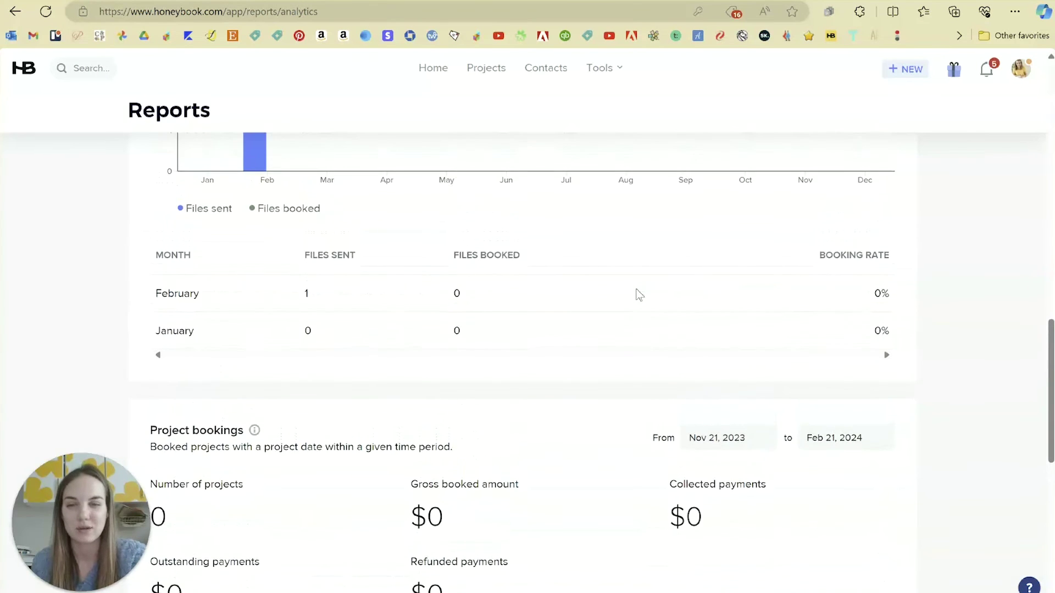
pyautogui.scroll(15, 639, 295)
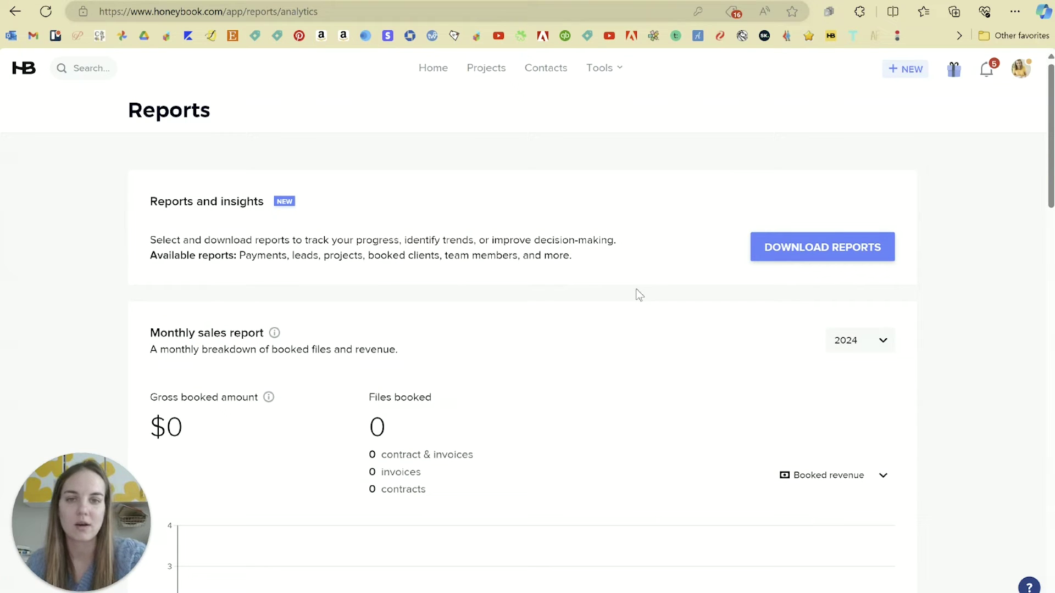
pyautogui.click(603, 67)
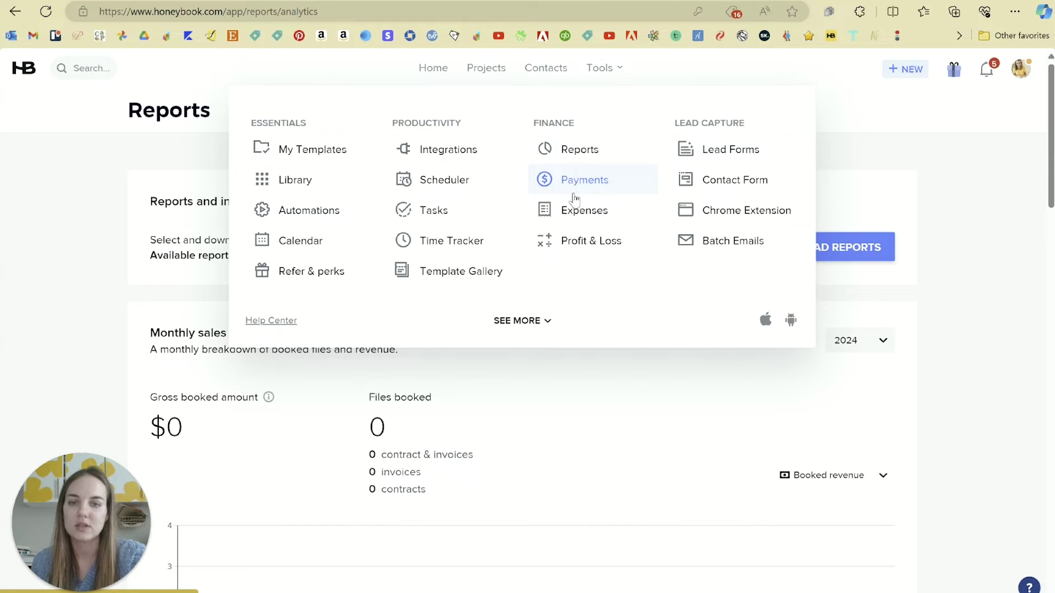
# Review outstanding and paid payments on the Bookkeeping Payments page, then switch to Expenses
pyautogui.click(564, 181)
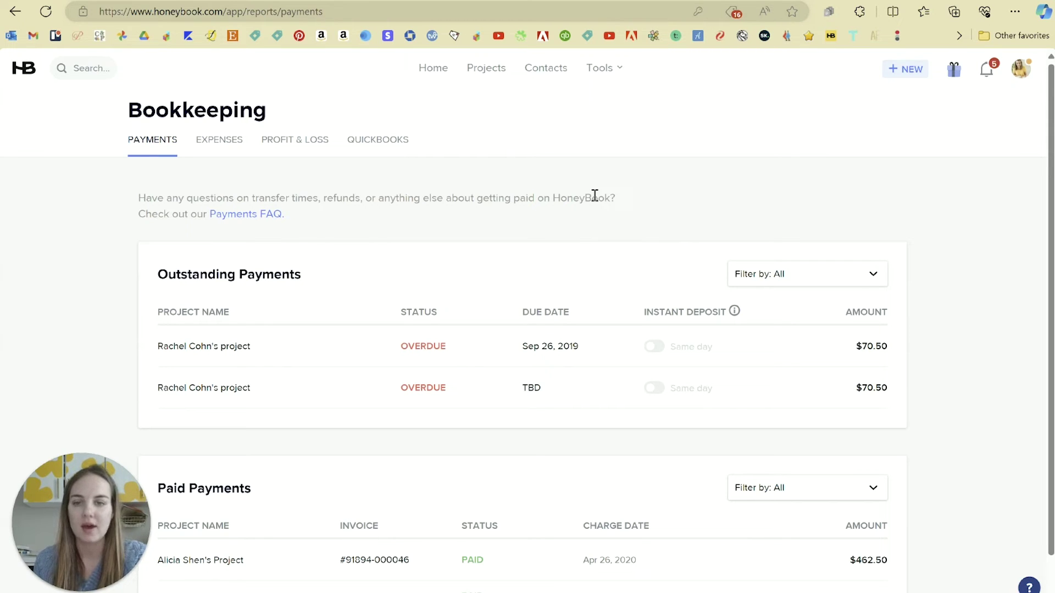
pyautogui.scroll(-1, 593, 196)
pyautogui.scroll(1, 593, 195)
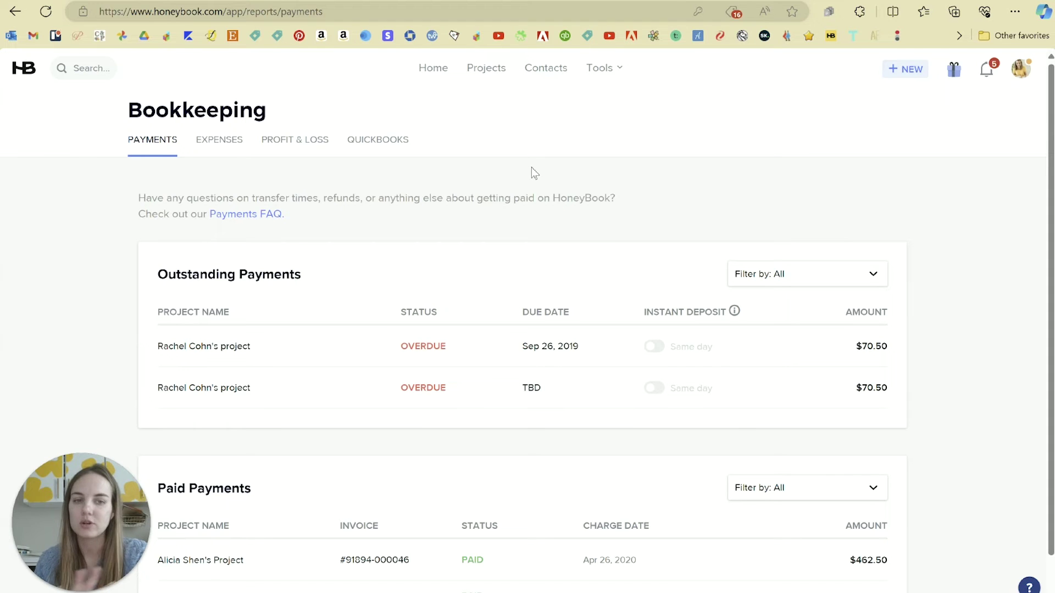
pyautogui.scroll(-2, 532, 167)
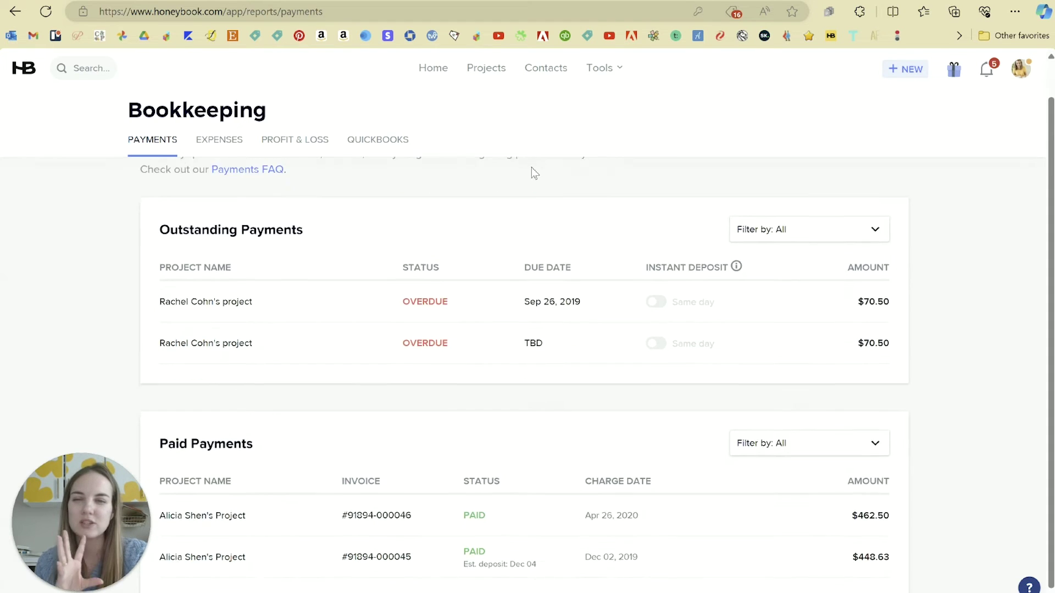
pyautogui.scroll(2, 531, 167)
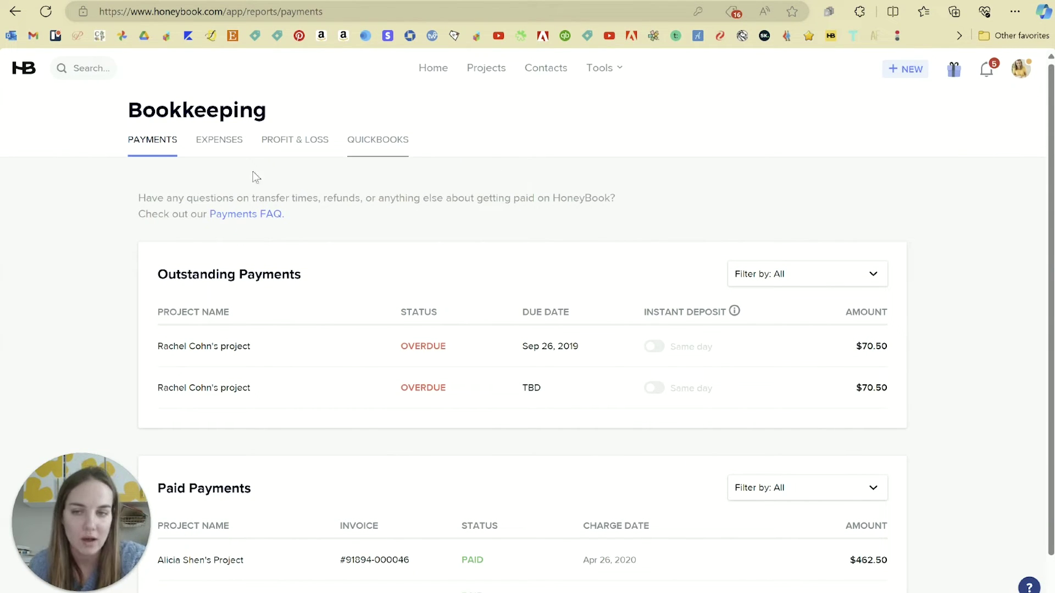
pyautogui.click(220, 141)
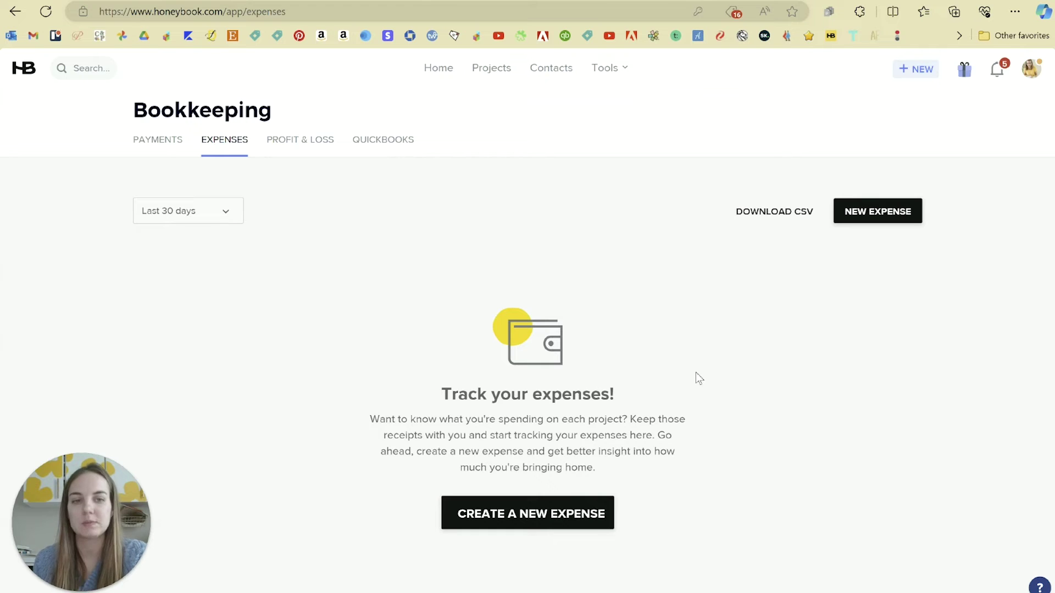
# Create a new expense, giving a Feb 21, 2024 entry of $0.00
pyautogui.click(542, 517)
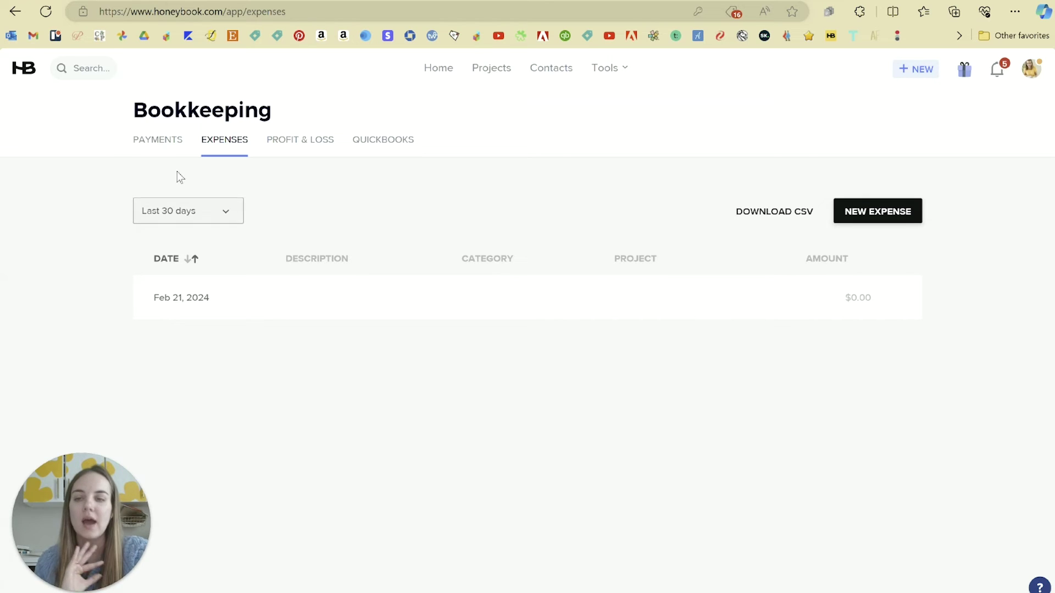
# Return to the Payments overview, then bring up the Profit & Loss report
pyautogui.click(160, 156)
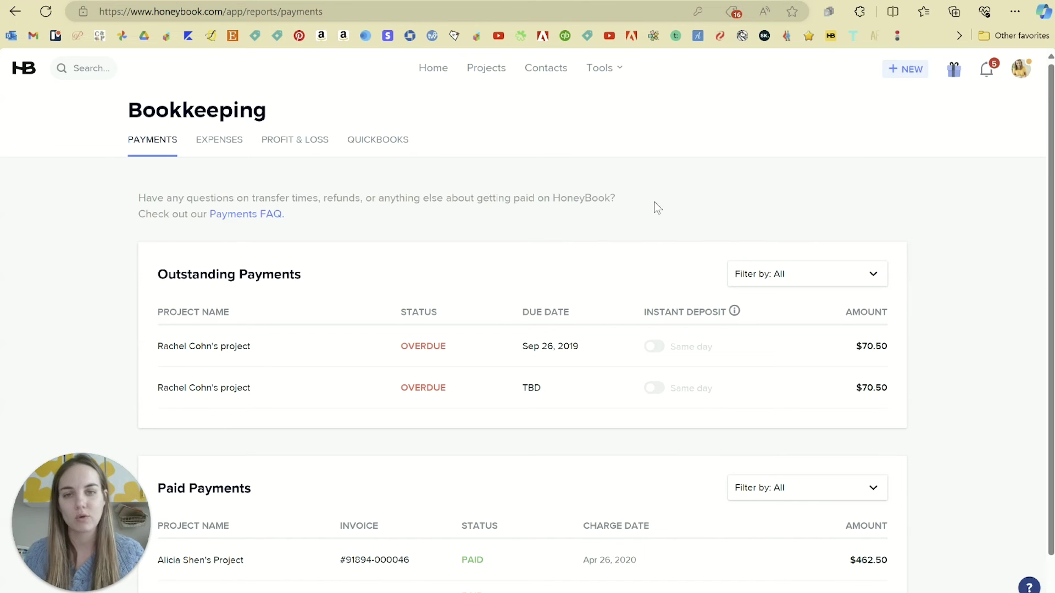
pyautogui.click(306, 140)
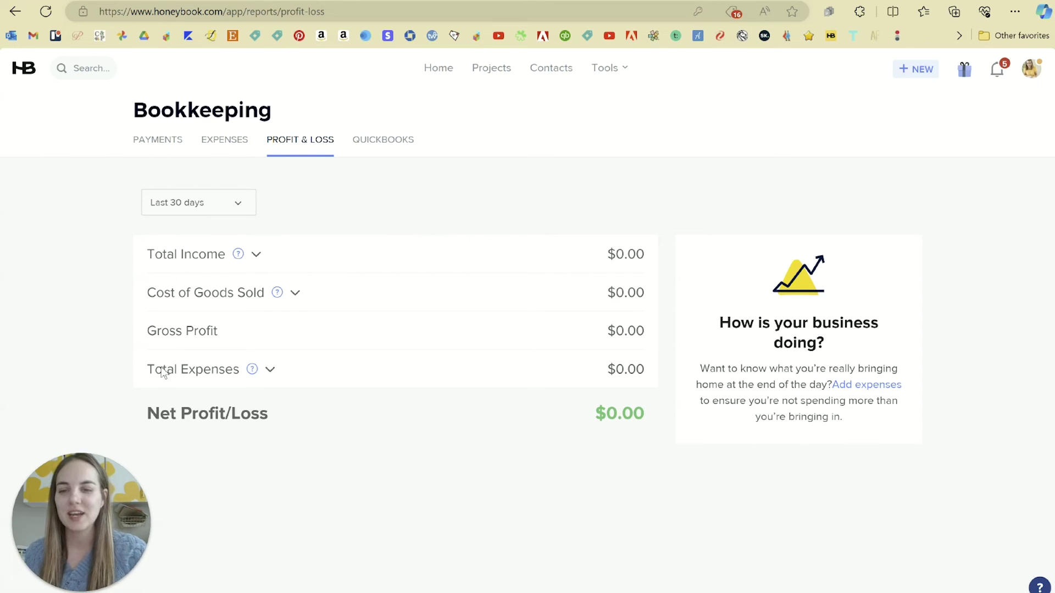
# Expand and collapse Cost of Goods Sold, set the range to Last 365 days, then view QuickBooks
pyautogui.click(295, 297)
pyautogui.click(295, 300)
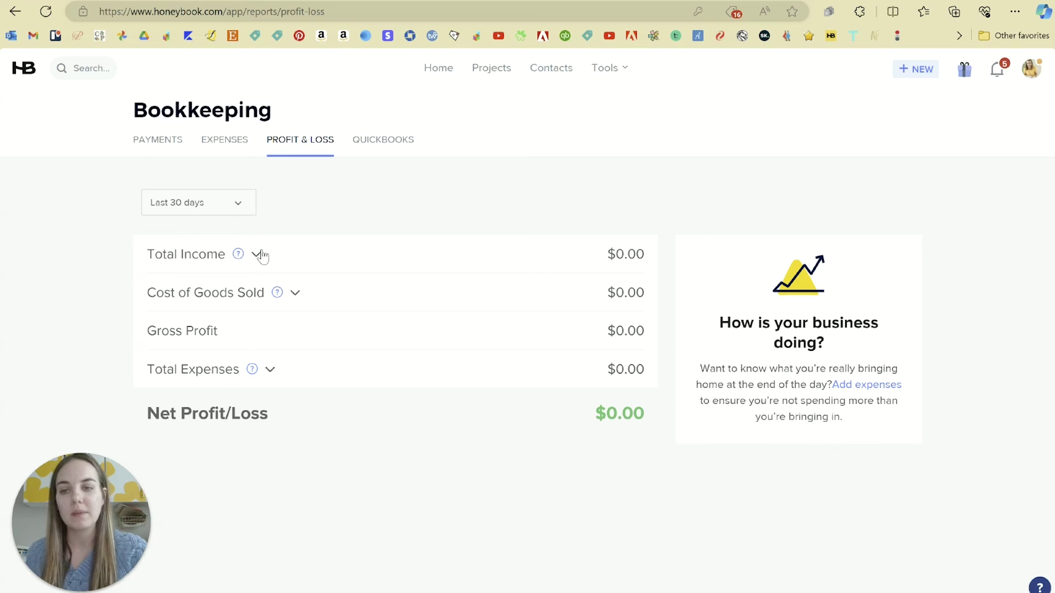
pyautogui.click(242, 206)
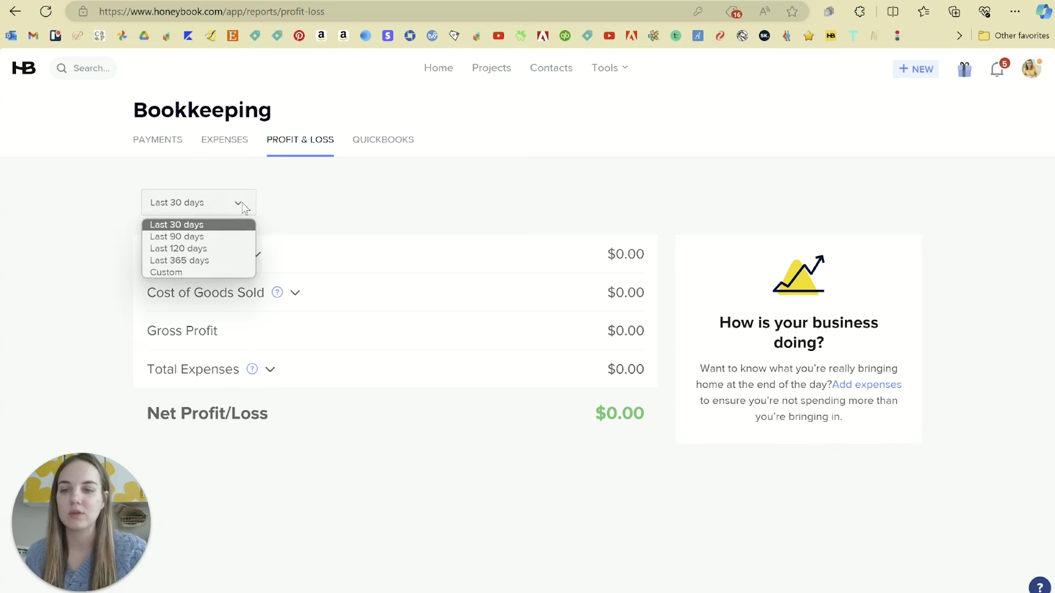
pyautogui.click(206, 260)
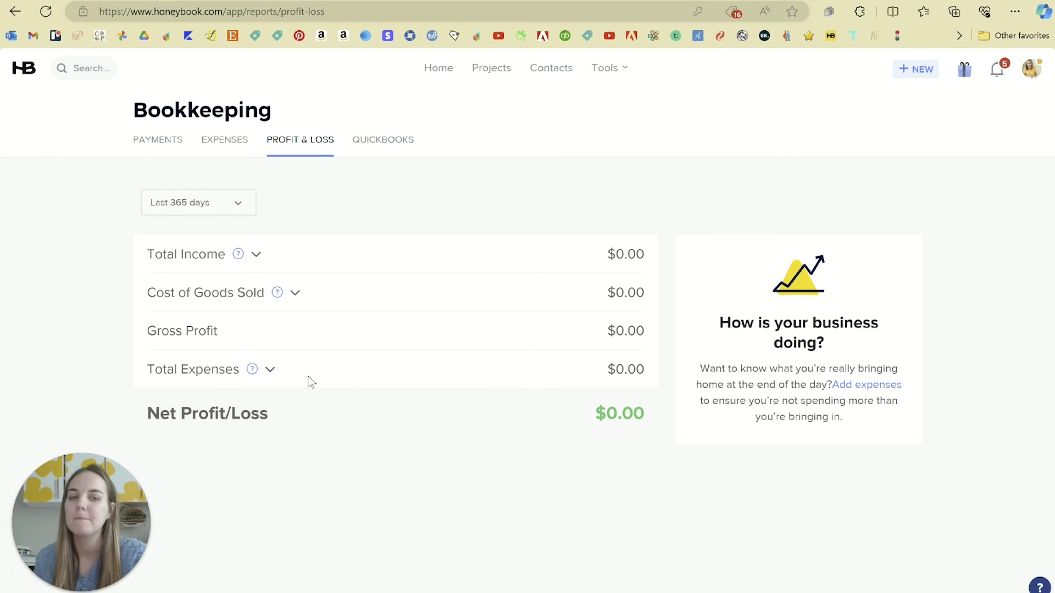
pyautogui.click(399, 144)
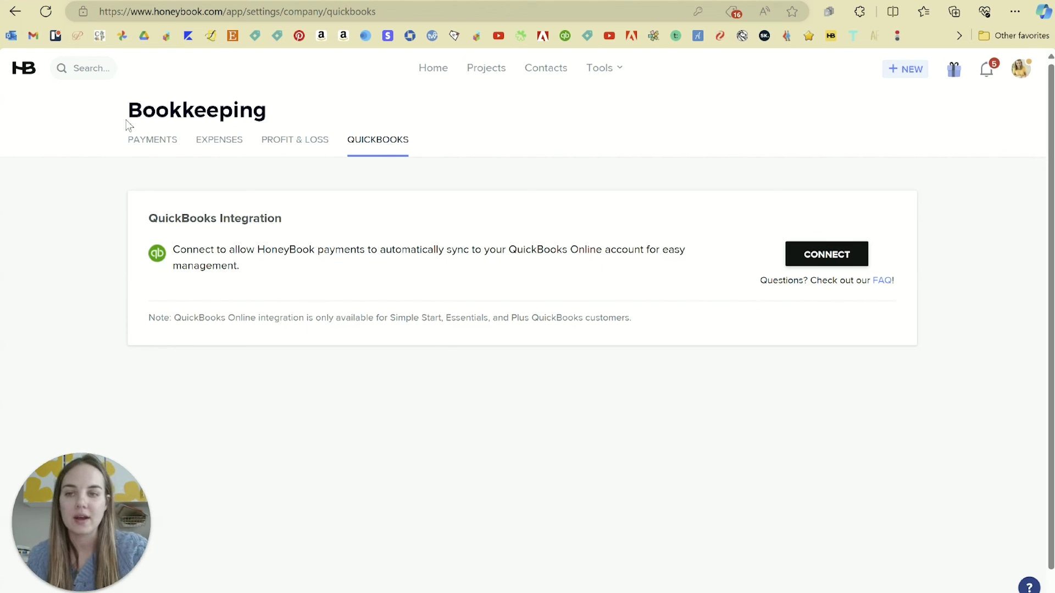
pyautogui.click(153, 141)
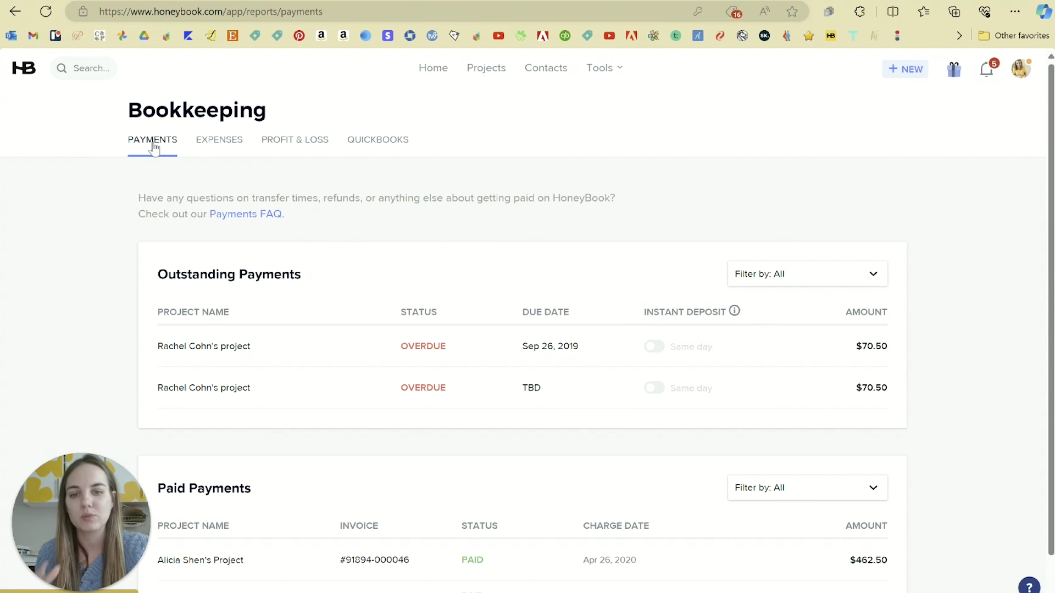
pyautogui.scroll(-2, 445, 358)
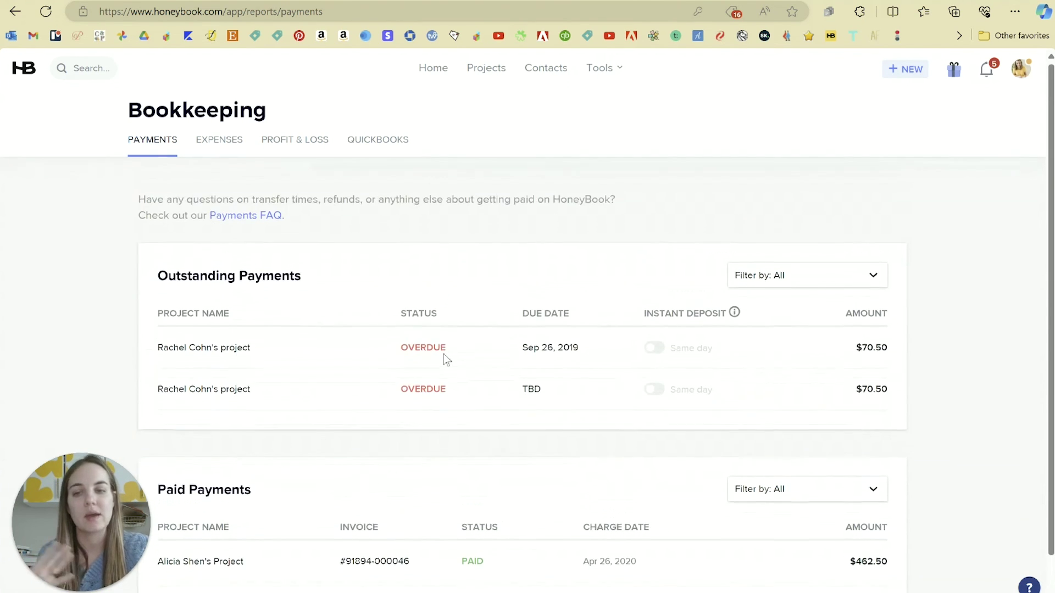
pyautogui.click(232, 147)
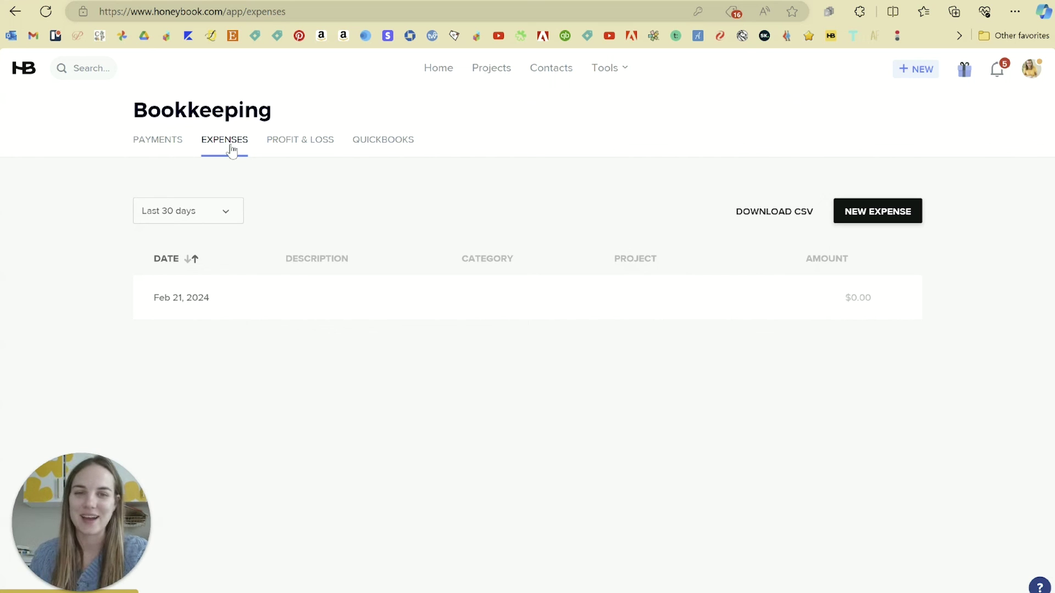
pyautogui.click(375, 144)
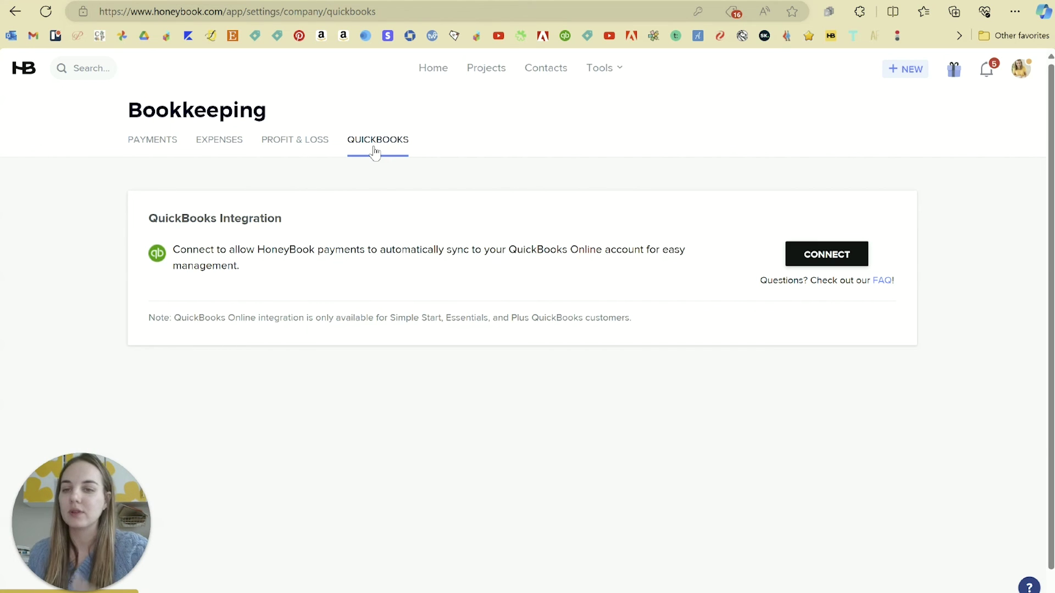